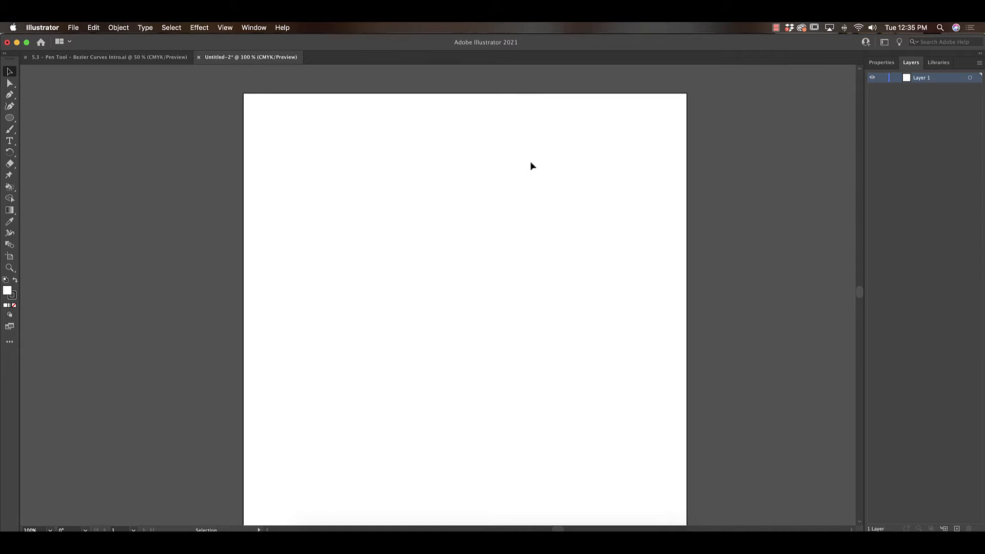
Step: Draw an angular, closed outline of straight segments across the top of the artboard with the Pen tool
{"action": "left_click", "coordinate": [10, 94]}
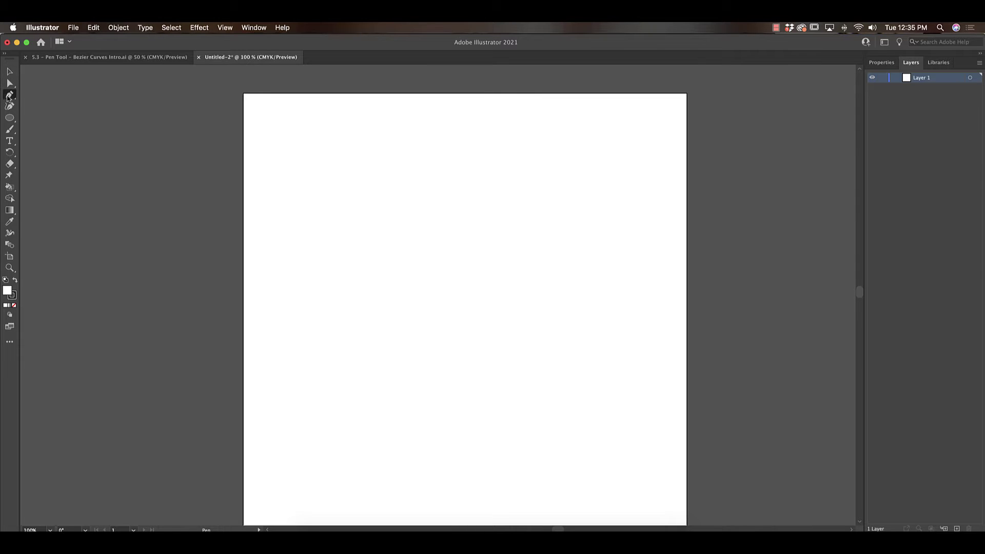
{"action": "left_click", "coordinate": [290, 187]}
{"action": "left_click", "coordinate": [428, 163]}
{"action": "left_click", "coordinate": [611, 182]}
{"action": "left_click", "coordinate": [596, 243]}
{"action": "left_click", "coordinate": [434, 210]}
{"action": "left_click", "coordinate": [476, 194]}
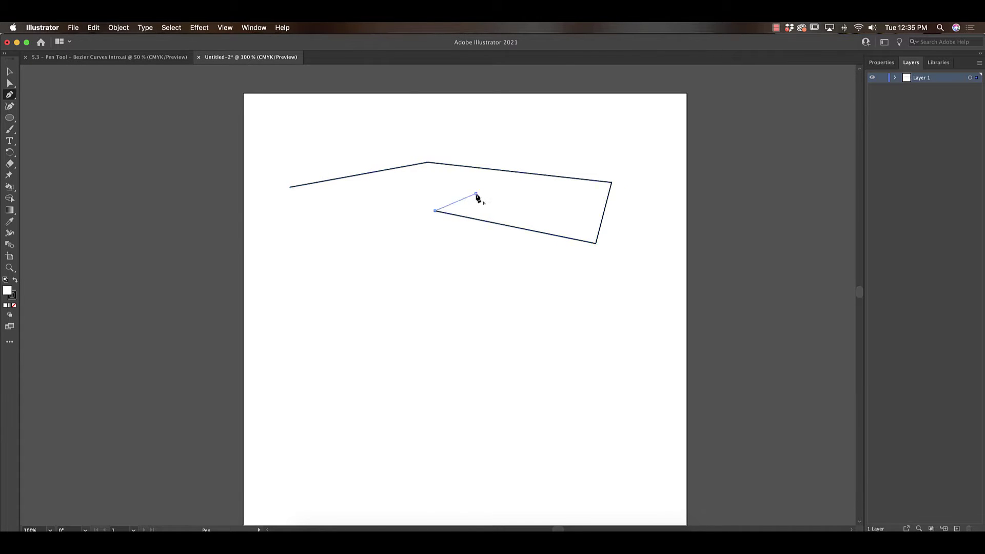
{"action": "left_click", "coordinate": [413, 190]}
{"action": "left_click", "coordinate": [290, 188]}
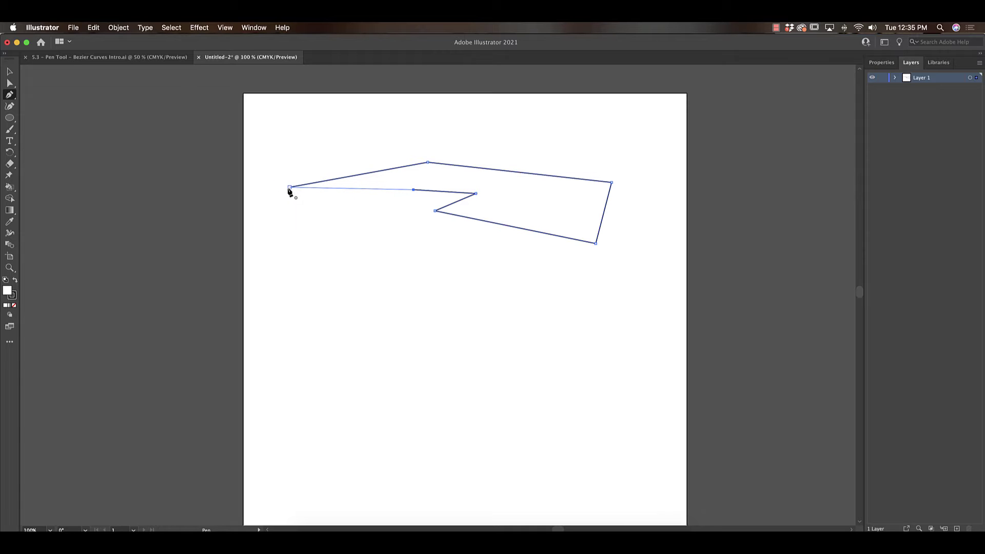
{"action": "left_click", "coordinate": [290, 187]}
Step: Draw a closed loop of six smooth anchors, then switch to the 5.3 Pen Tool Bezier Curves Intro document
{"action": "mouse_move", "coordinate": [293, 301]}
{"action": "left_mouse_down"}
{"action": "mouse_move", "coordinate": [331, 287]}
{"action": "mouse_move", "coordinate": [313, 306]}
{"action": "mouse_move", "coordinate": [319, 288]}
{"action": "mouse_move", "coordinate": [321, 311]}
{"action": "mouse_move", "coordinate": [310, 298]}
{"action": "left_mouse_up"}
{"action": "key", "text": "super+equal"}
{"action": "key", "text": "super+equal"}
{"action": "key", "text": "super+equal"}
{"action": "key", "text": "super+equal"}
{"action": "key", "text": "super+equal"}
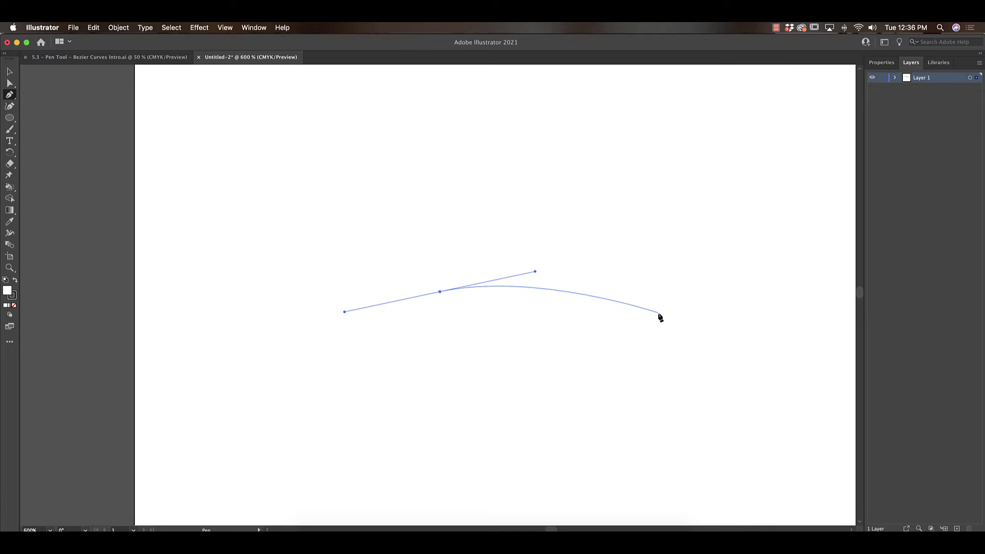
{"action": "mouse_move", "coordinate": [669, 302]}
{"action": "left_mouse_down"}
{"action": "mouse_move", "coordinate": [747, 341]}
{"action": "mouse_move", "coordinate": [674, 307]}
{"action": "mouse_move", "coordinate": [659, 312]}
{"action": "mouse_move", "coordinate": [715, 321]}
{"action": "mouse_move", "coordinate": [697, 257]}
{"action": "mouse_move", "coordinate": [707, 342]}
{"action": "mouse_move", "coordinate": [842, 473]}
{"action": "mouse_move", "coordinate": [679, 315]}
{"action": "mouse_move", "coordinate": [690, 318]}
{"action": "left_mouse_up"}
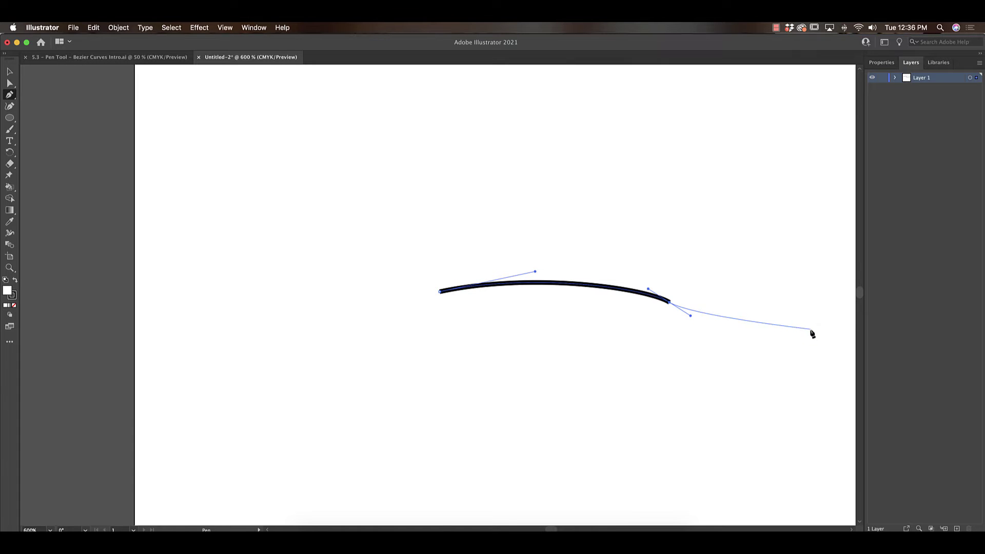
{"action": "left_click_drag", "start_coordinate": [802, 306], "coordinate": [837, 255]}
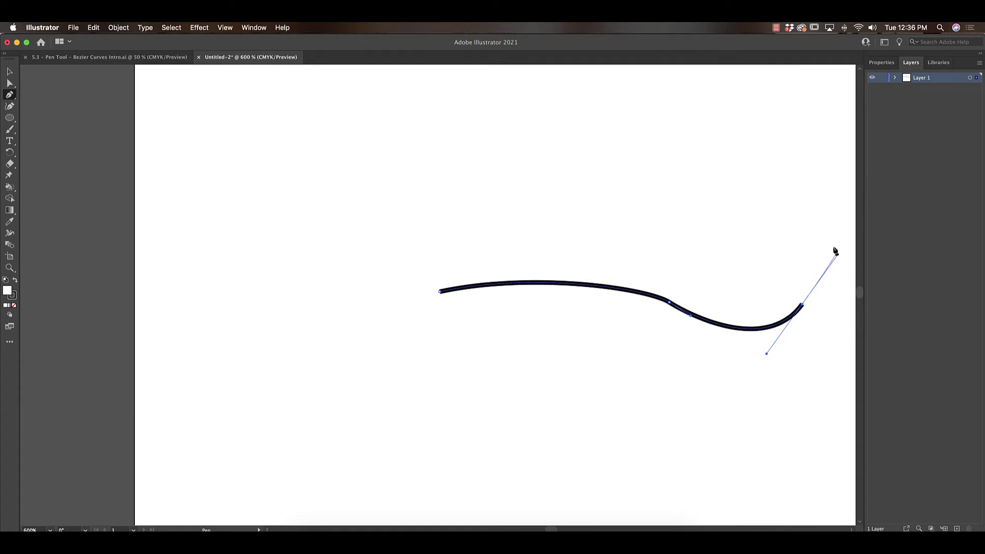
{"action": "left_click_drag", "start_coordinate": [735, 204], "coordinate": [682, 195]}
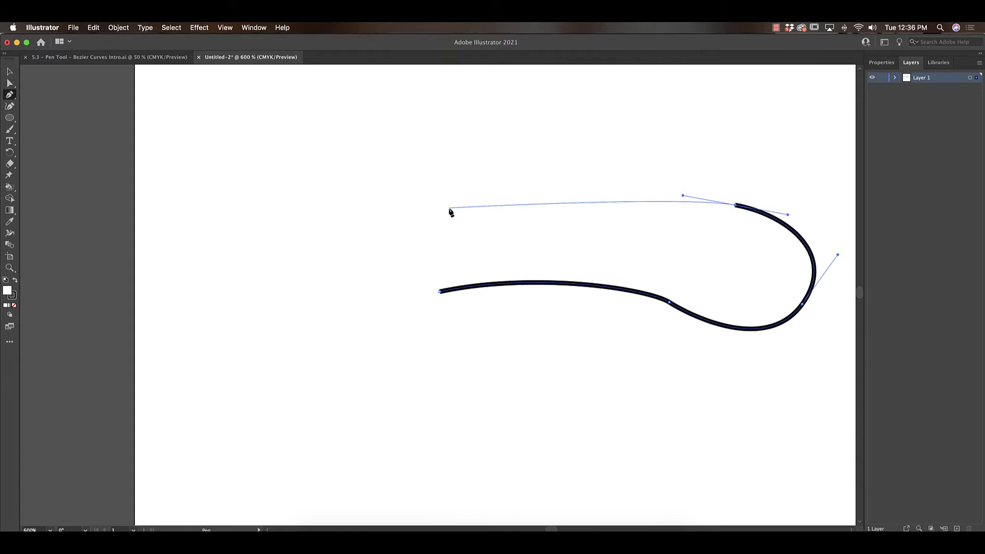
{"action": "left_click_drag", "start_coordinate": [447, 209], "coordinate": [309, 247]}
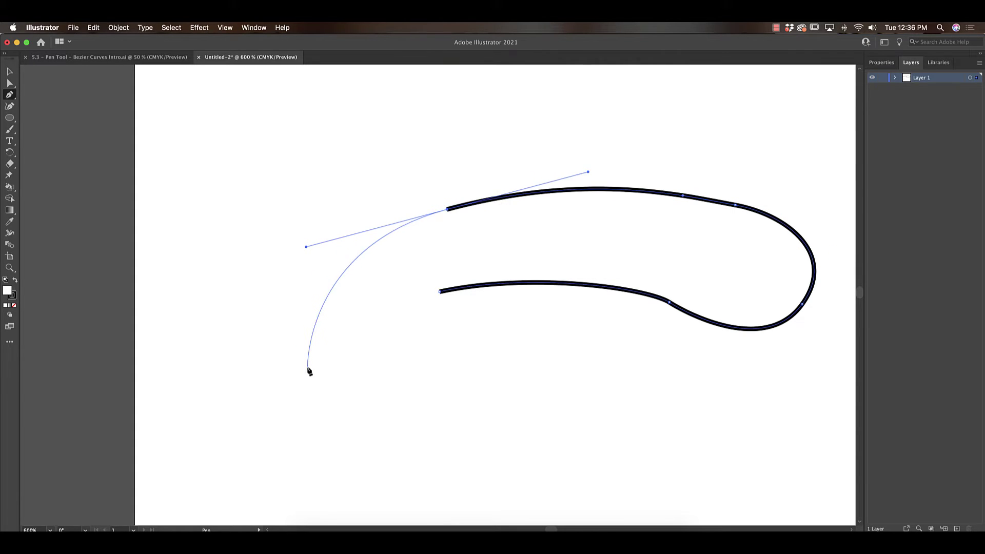
{"action": "left_click_drag", "start_coordinate": [307, 367], "coordinate": [339, 426]}
{"action": "left_click", "coordinate": [439, 292]}
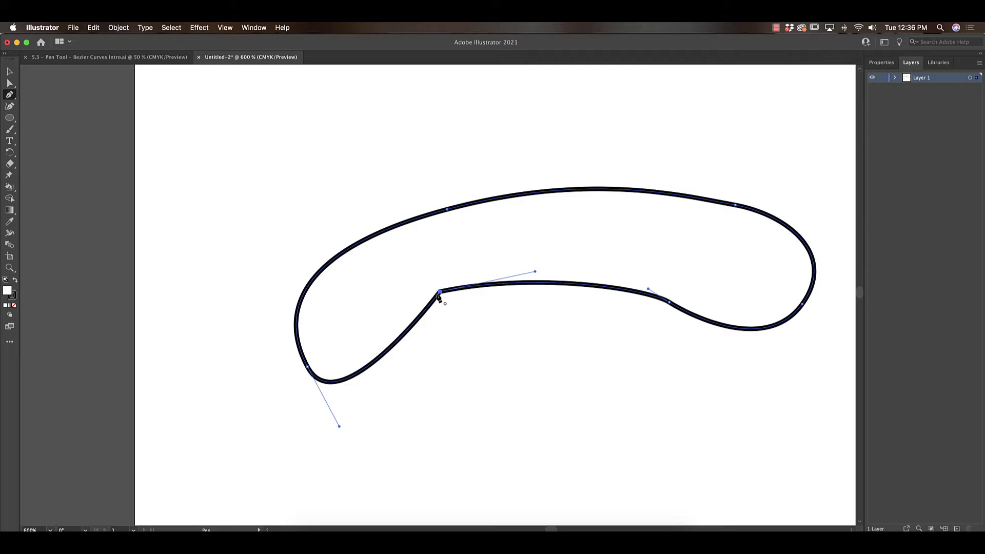
{"action": "left_click", "coordinate": [110, 58]}
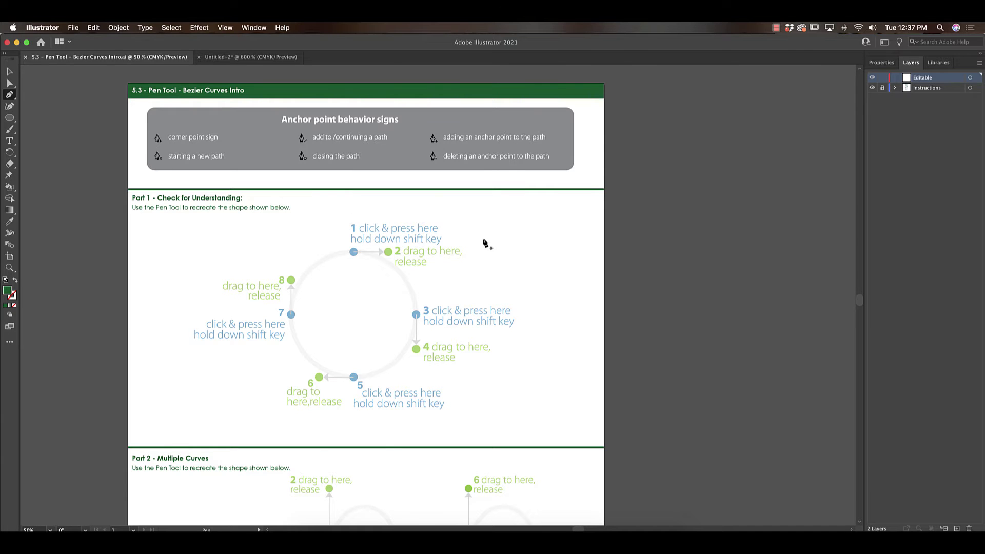
Step: Zoom to 66.67% and pan so the Part 1 circle diagram sits centred in the window
{"action": "key", "text": "super+equal"}
{"action": "scroll", "coordinate": [432, 234], "scroll_direction": "up", "scroll_amount": 1}
{"action": "left_click_drag", "start_coordinate": [433, 234], "coordinate": [529, 225]}
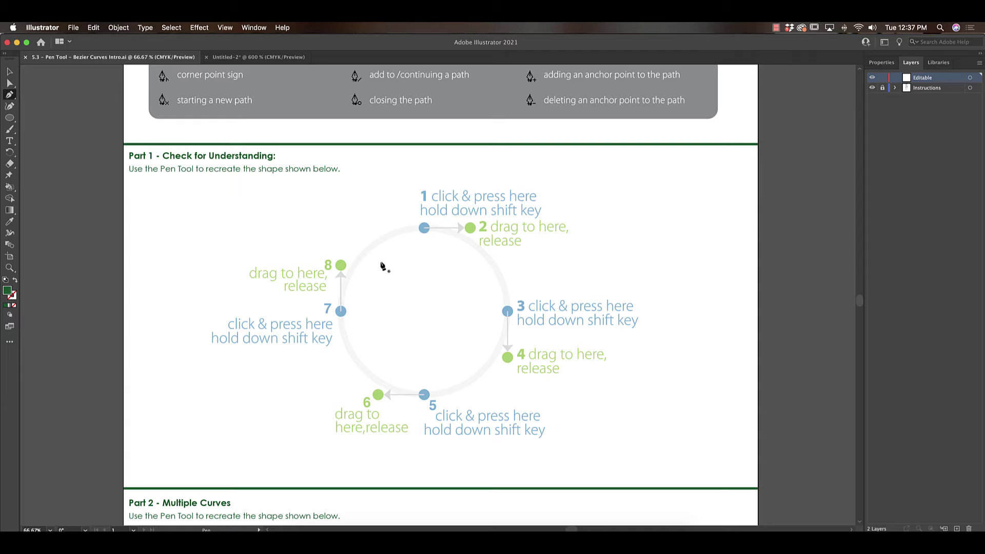
Step: Trace the circle with smooth anchors at guide points 1, 3, 5 and 7, closing back at point 1
{"action": "left_click", "coordinate": [423, 229]}
{"action": "key", "text": "shift"}
{"action": "left_click_drag", "start_coordinate": [424, 229], "coordinate": [470, 231]}
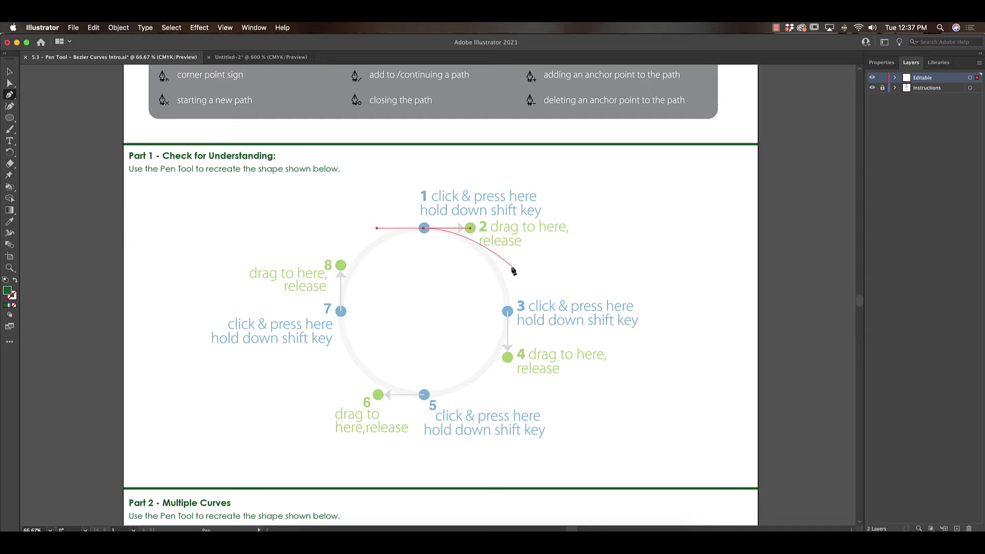
{"action": "left_click", "coordinate": [470, 227]}
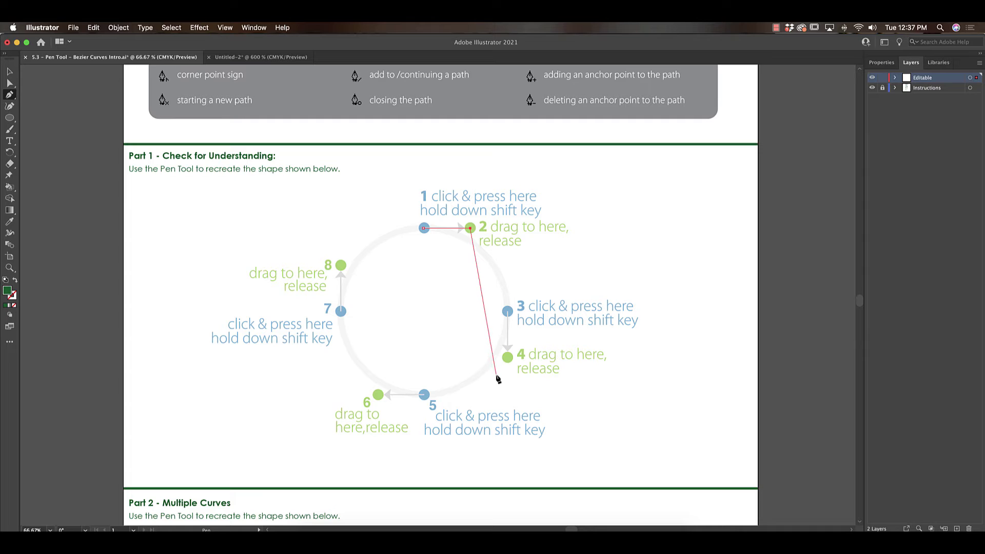
{"action": "key", "text": "super+z"}
{"action": "left_click", "coordinate": [507, 311]}
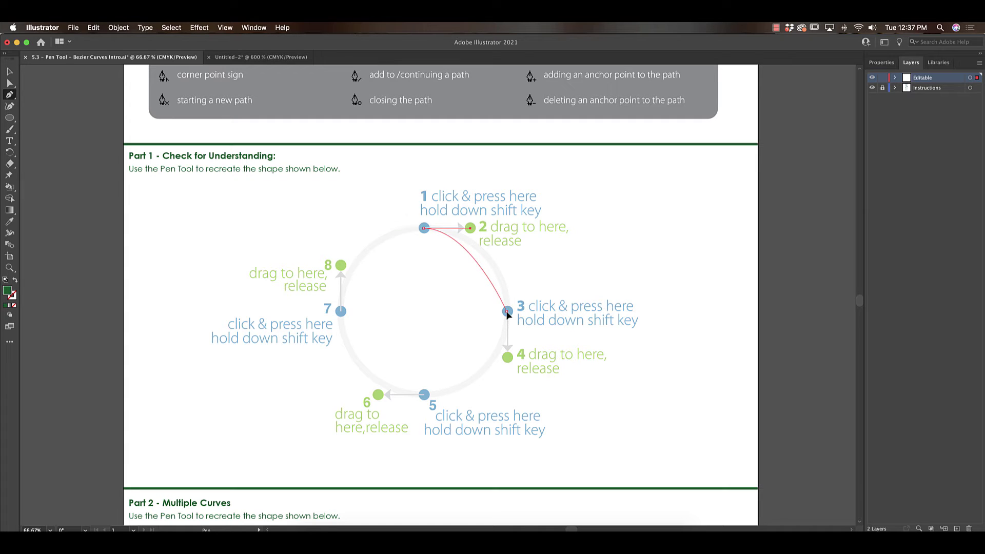
{"action": "left_click_drag", "start_coordinate": [507, 314], "coordinate": [507, 358]}
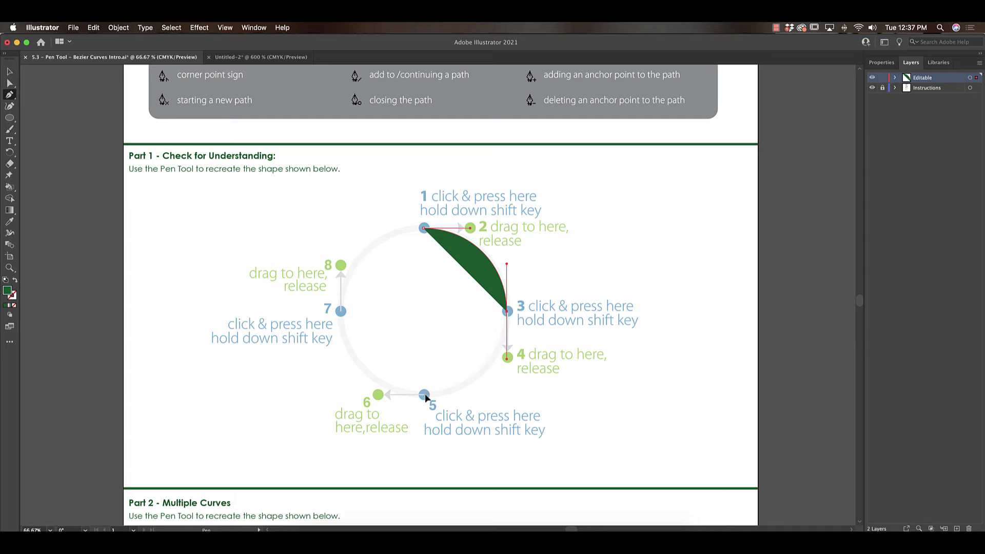
{"action": "left_click_drag", "start_coordinate": [424, 395], "coordinate": [377, 395]}
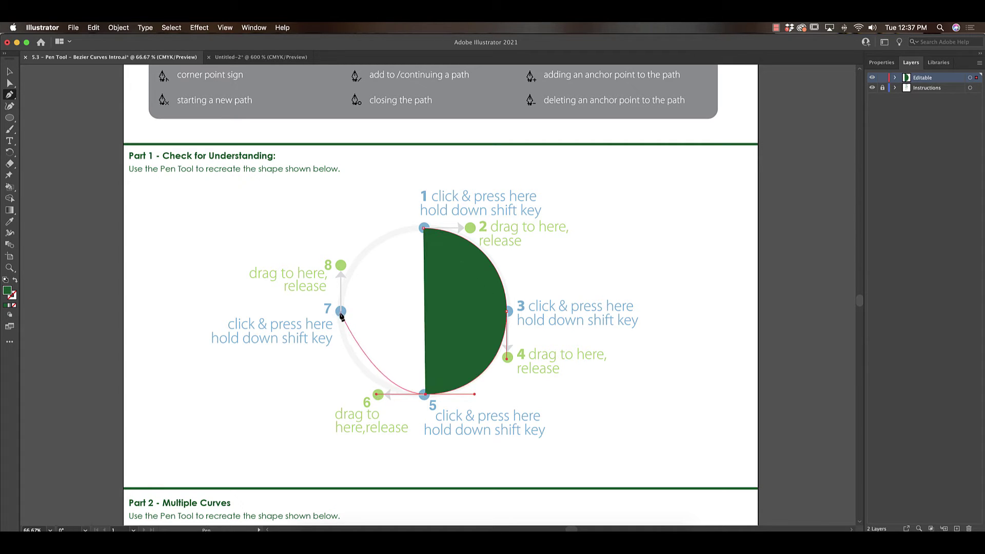
{"action": "left_click_drag", "start_coordinate": [341, 311], "coordinate": [341, 266]}
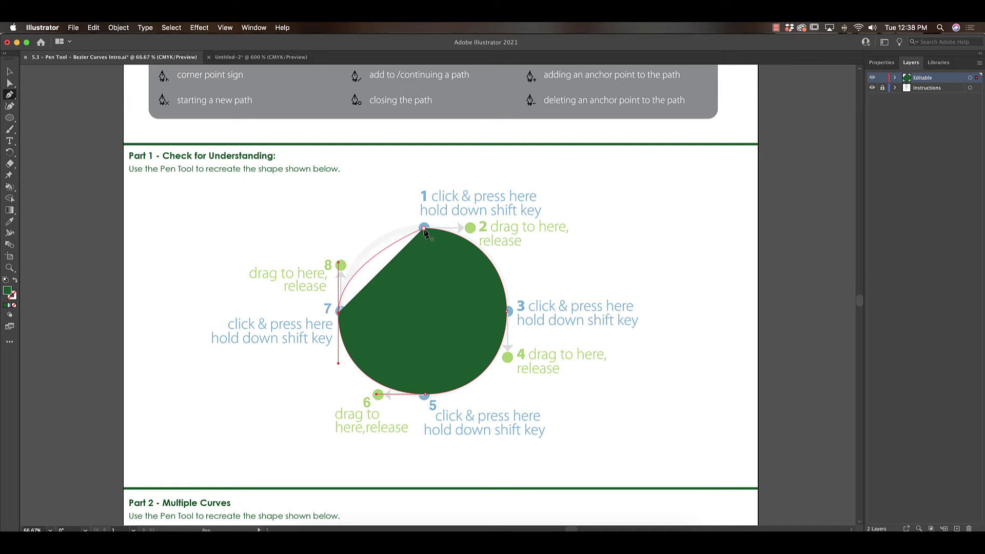
{"action": "left_click_drag", "start_coordinate": [423, 230], "coordinate": [471, 231]}
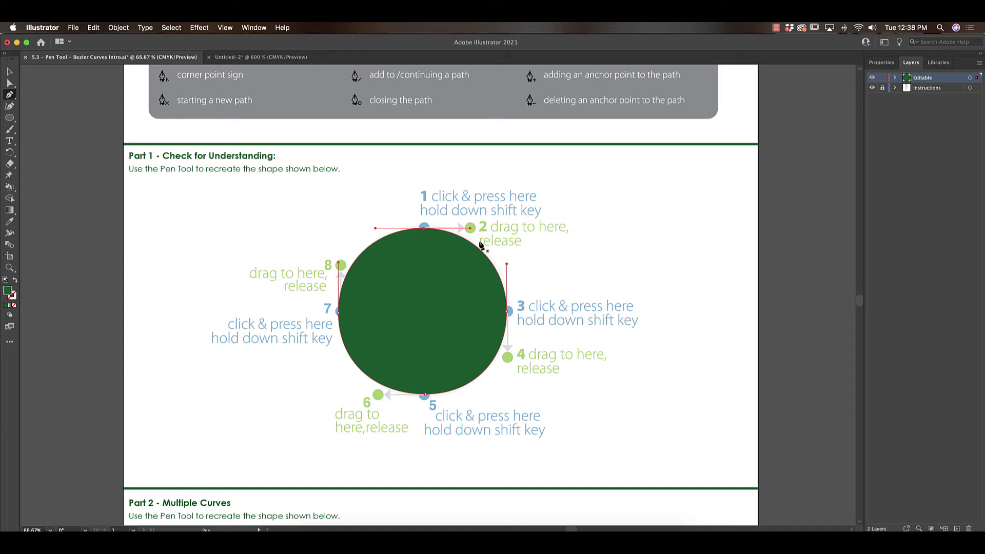
{"action": "key", "text": "v"}
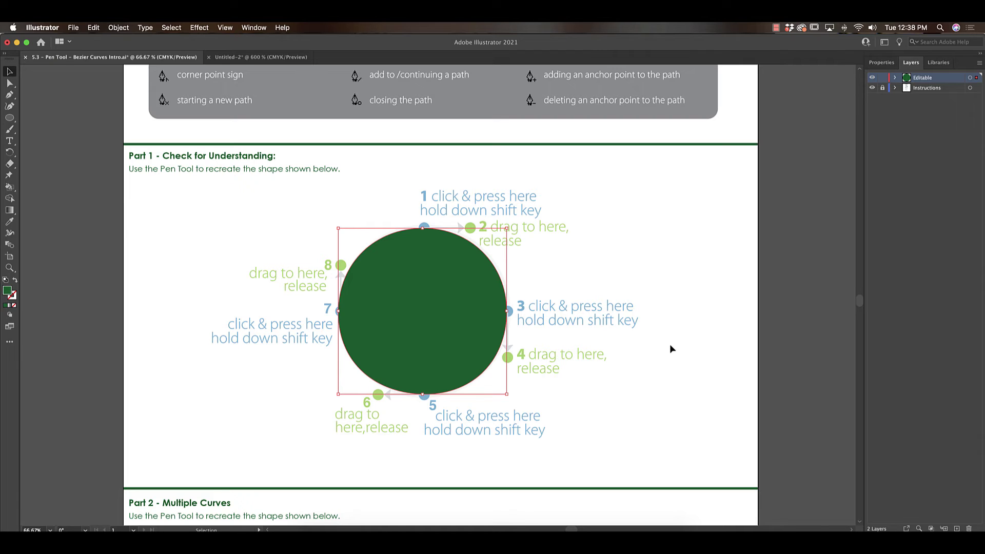
Step: Scroll down to the Part 2 Multiple Curves wave guide
{"action": "scroll", "coordinate": [674, 341], "scroll_direction": "down", "scroll_amount": 5}
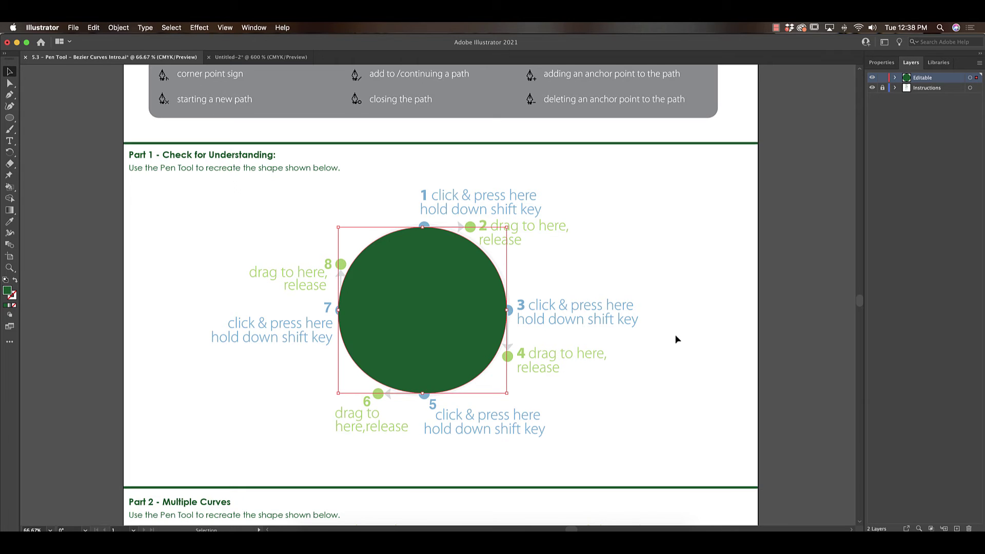
{"action": "scroll", "coordinate": [679, 338], "scroll_direction": "down", "scroll_amount": 5}
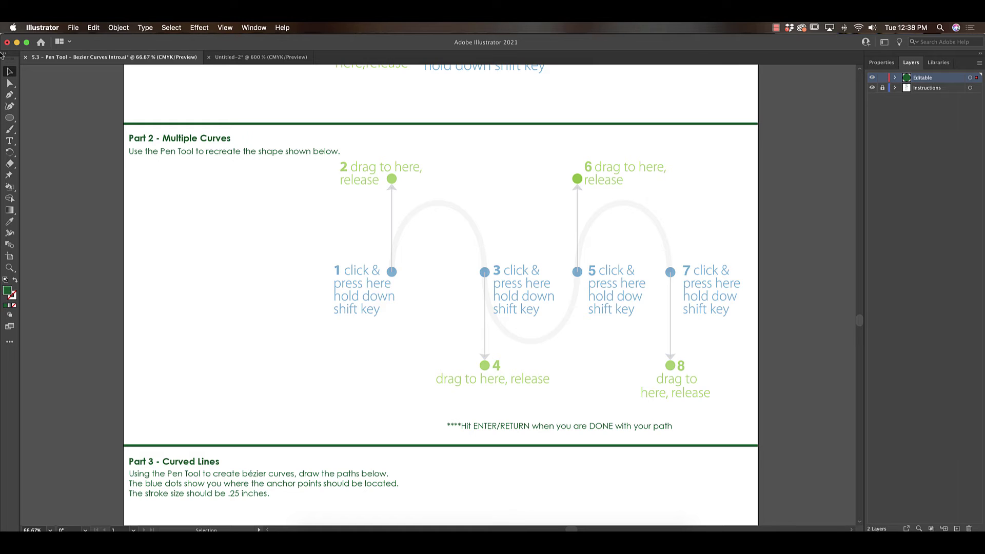
Step: Pen-trace the wave with smooth anchors at points 1, 3, 5 and 7, with handles alternating up and down
{"action": "left_click", "coordinate": [9, 95]}
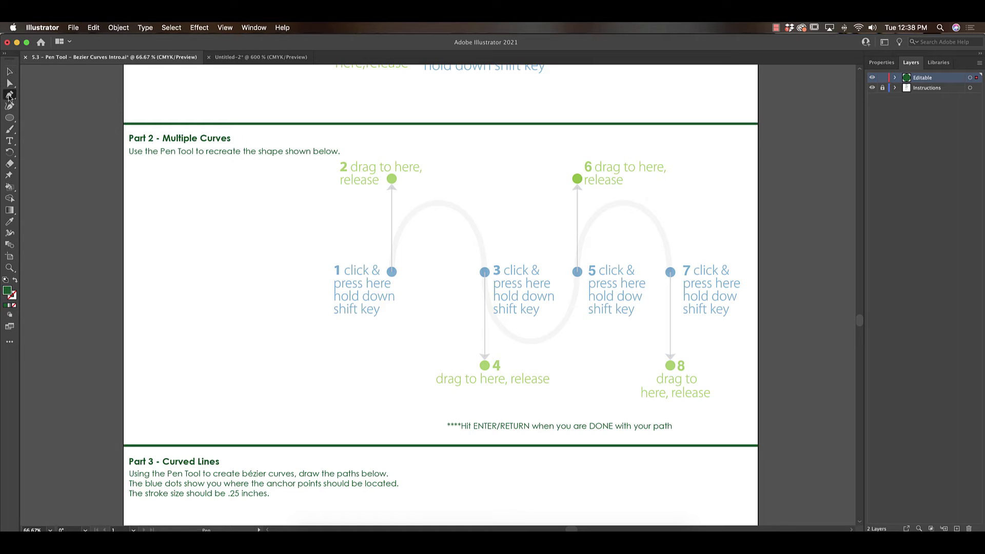
{"action": "left_click", "coordinate": [391, 273]}
{"action": "left_click_drag", "start_coordinate": [391, 276], "coordinate": [393, 178]}
{"action": "key", "text": "shift"}
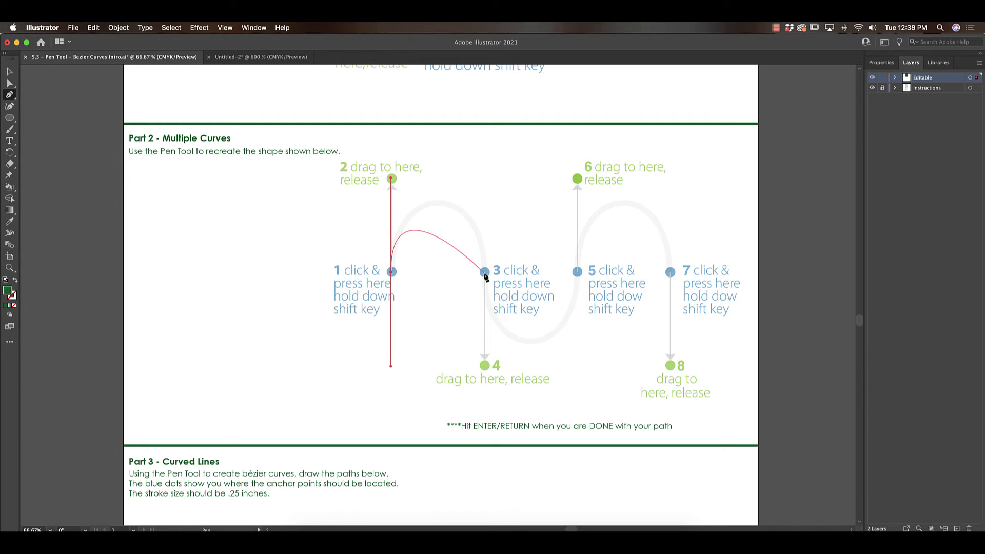
{"action": "left_click_drag", "start_coordinate": [484, 273], "coordinate": [487, 370]}
{"action": "key", "text": "shift"}
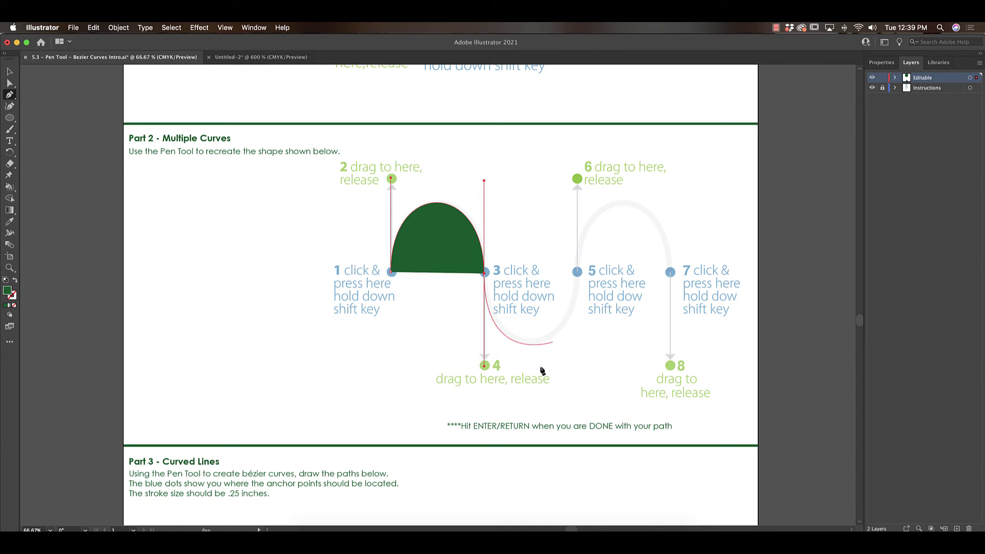
{"action": "left_click_drag", "start_coordinate": [578, 272], "coordinate": [577, 179]}
{"action": "left_click_drag", "start_coordinate": [670, 272], "coordinate": [670, 367]}
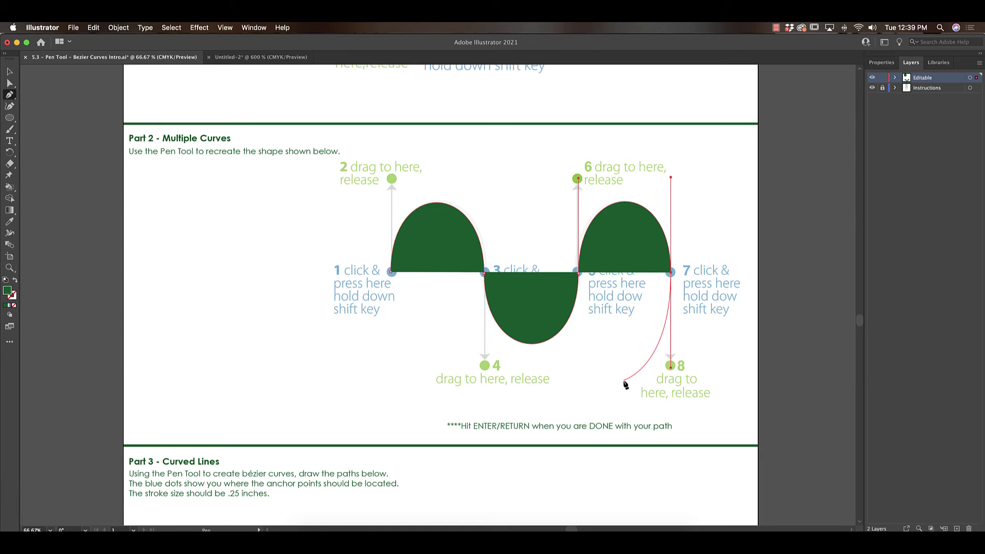
Step: Set the wave's fill to None so only its green stroke remains
{"action": "left_click", "coordinate": [881, 62]}
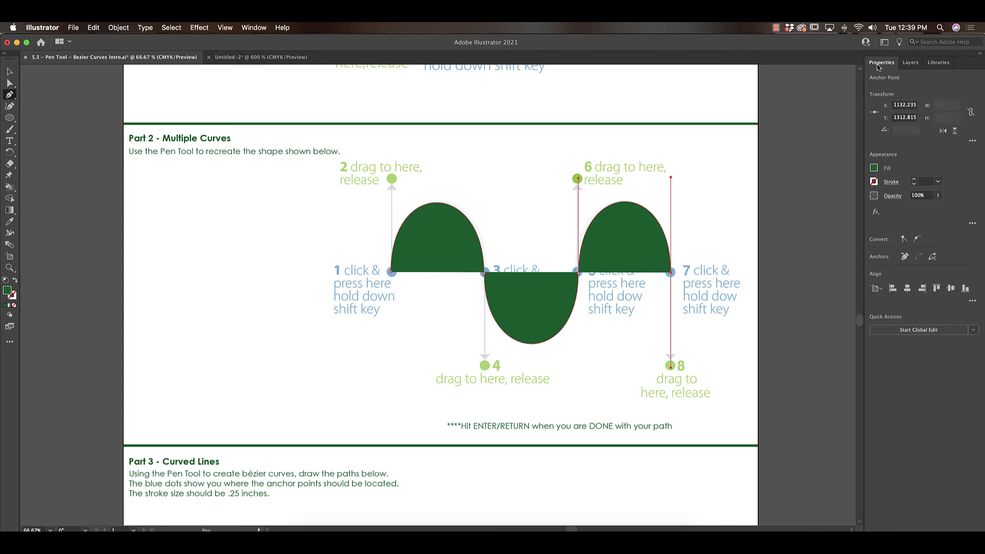
{"action": "left_click", "coordinate": [874, 182]}
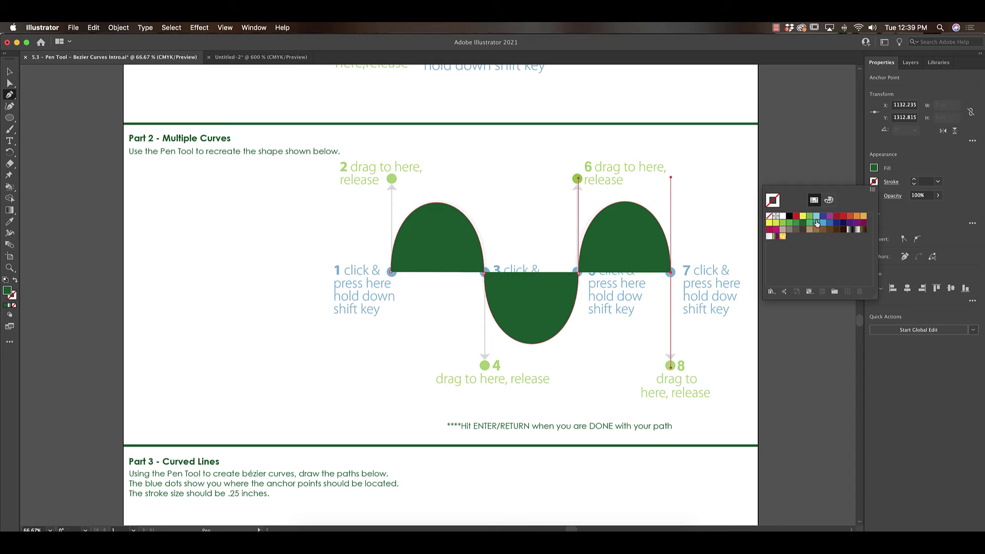
{"action": "left_click", "coordinate": [769, 216]}
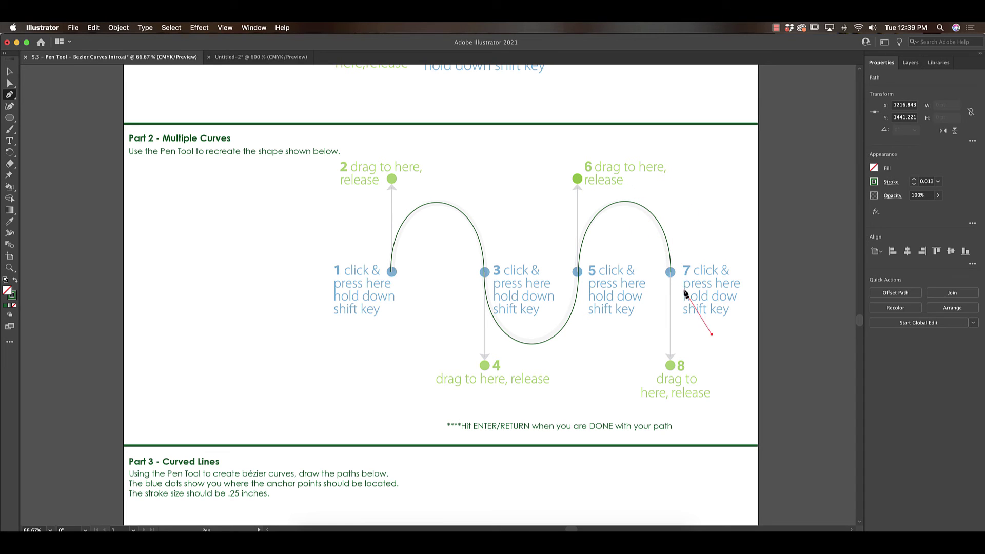
Step: Give the wave a 0.25 in stroke weight and move it left, clear of the guide
{"action": "key", "text": "v"}
{"action": "left_click", "coordinate": [668, 247]}
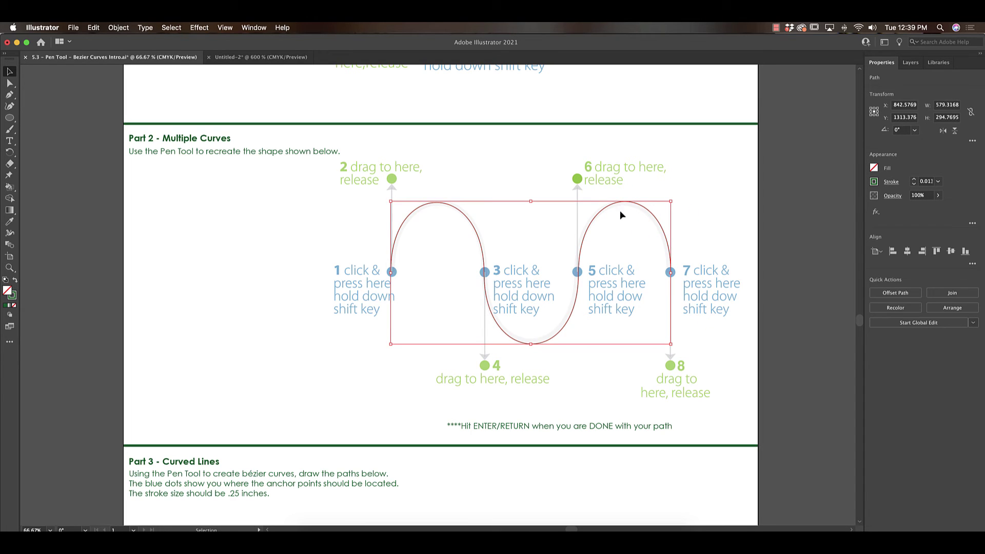
{"action": "left_click", "coordinate": [937, 181]}
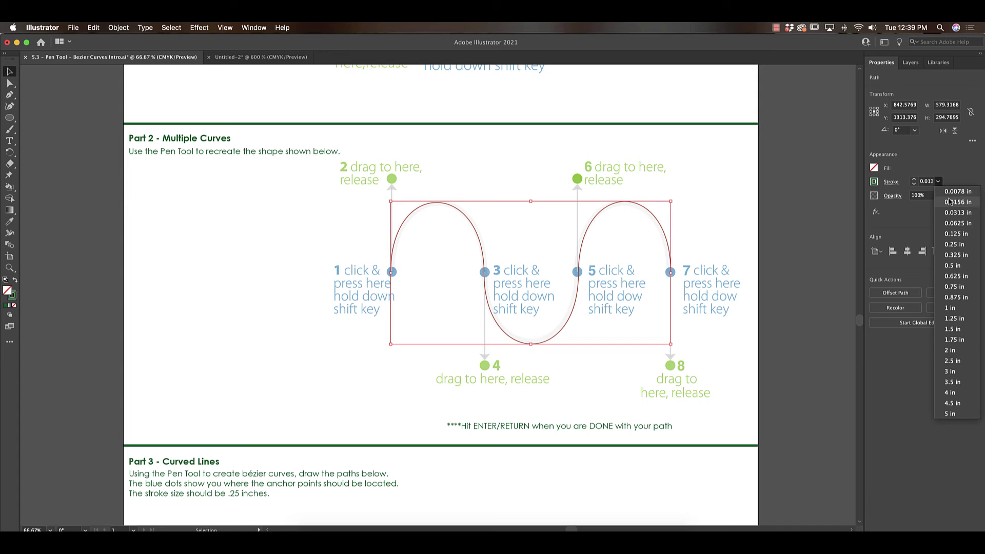
{"action": "left_click", "coordinate": [964, 244]}
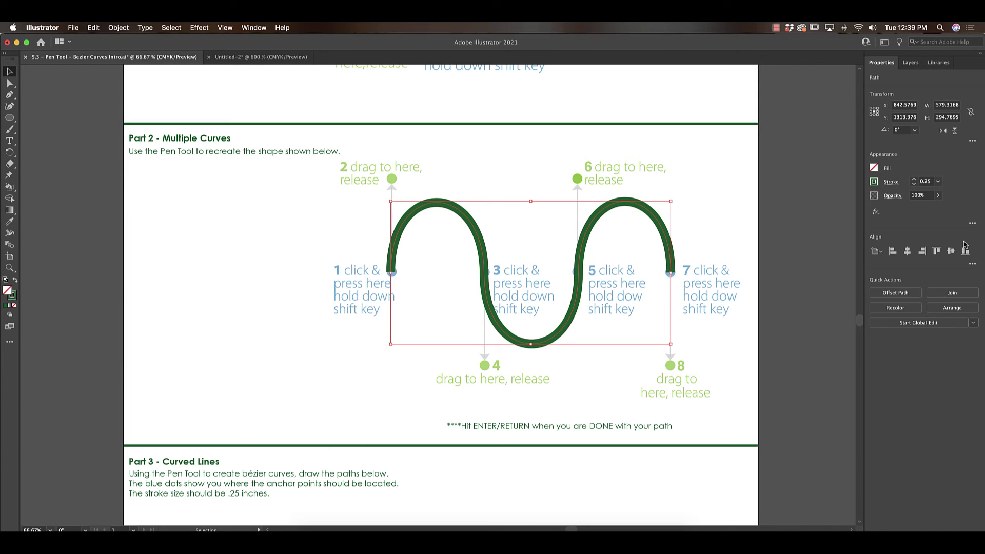
{"action": "left_click", "coordinate": [727, 216]}
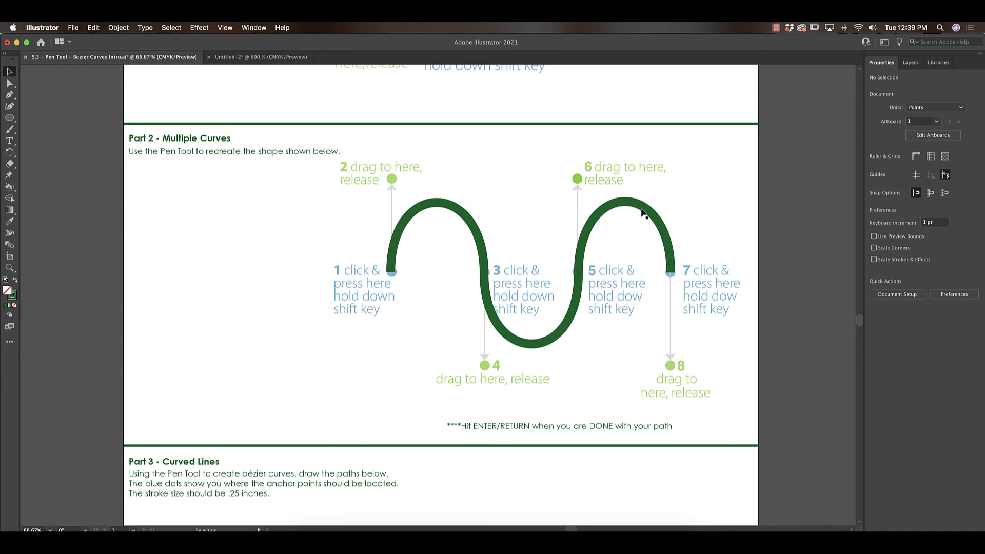
{"action": "left_click_drag", "start_coordinate": [642, 213], "coordinate": [398, 211]}
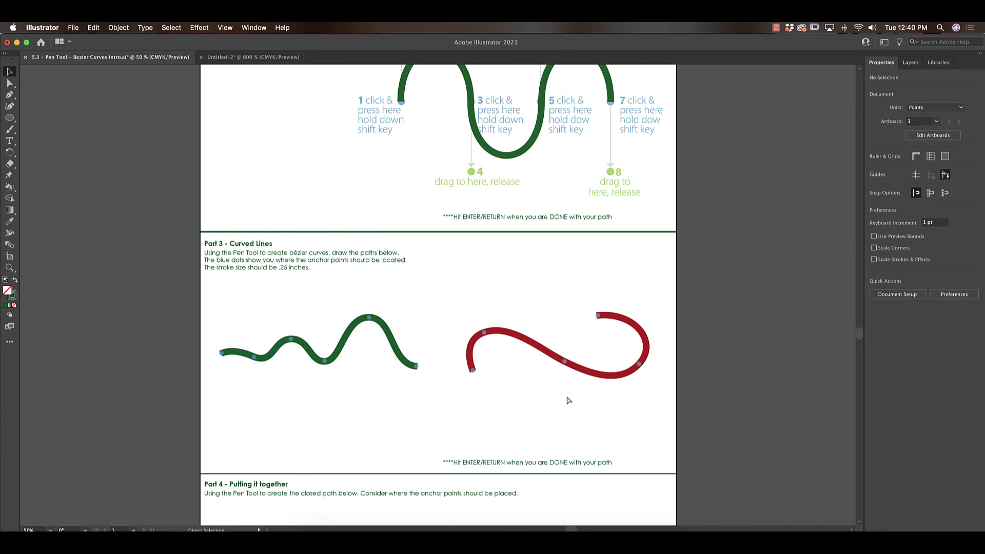
Step: Zoom in to 100% on the Part 3 Curved Lines guide and select the Pen tool
{"action": "key", "text": "super+equal"}
{"action": "scroll", "coordinate": [487, 371], "scroll_direction": "down", "scroll_amount": 5}
{"action": "scroll", "coordinate": [492, 359], "scroll_direction": "left", "scroll_amount": 3}
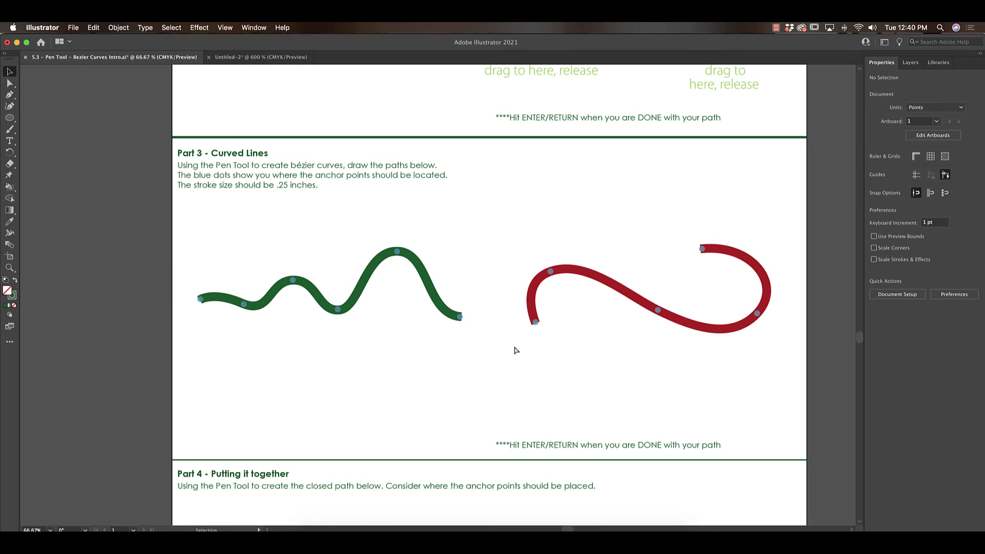
{"action": "key", "text": "super+equal"}
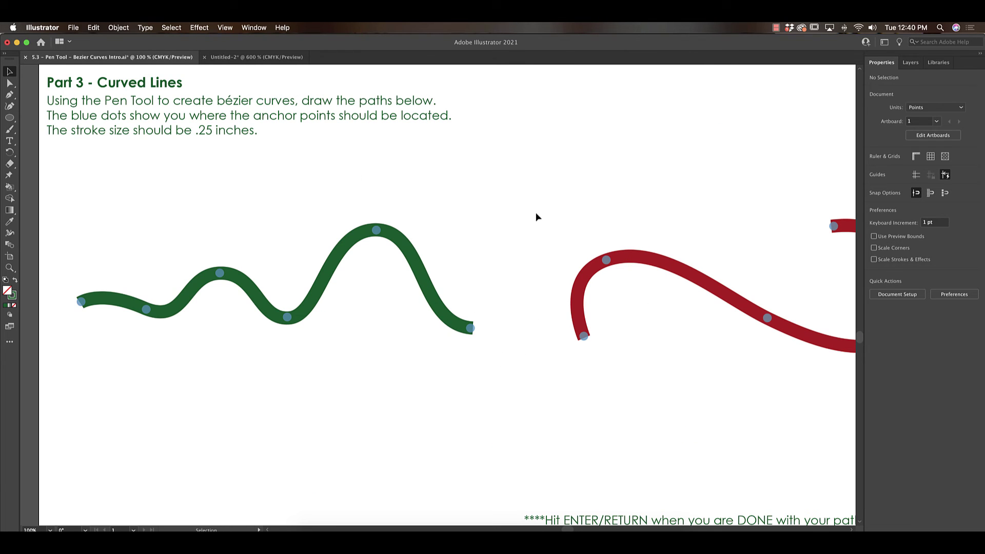
{"action": "left_click", "coordinate": [9, 95]}
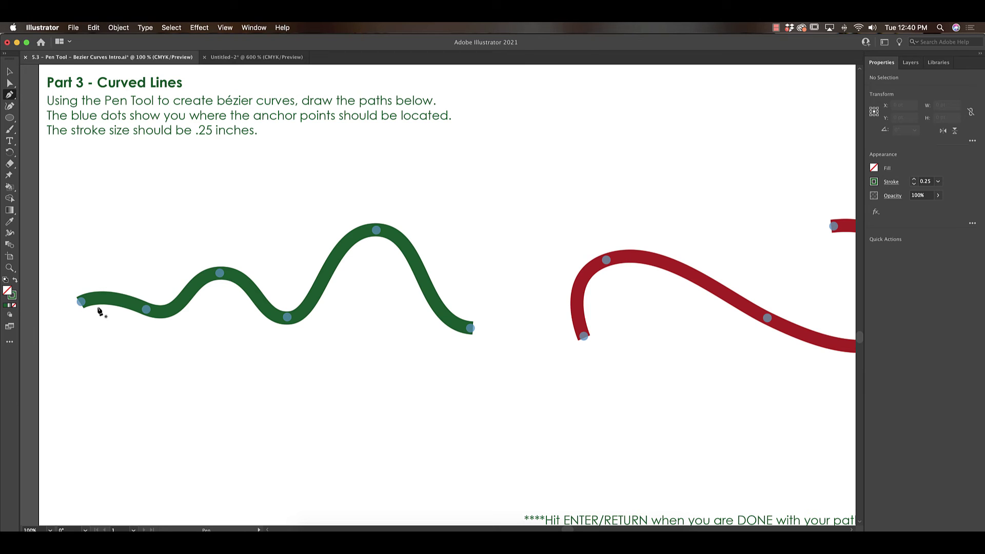
Step: Trace the green Part 3 curve with a yellow-stroked path of smooth anchors on five blue dots
{"action": "left_click_drag", "start_coordinate": [81, 302], "coordinate": [175, 326]}
{"action": "left_click_drag", "start_coordinate": [220, 273], "coordinate": [247, 275]}
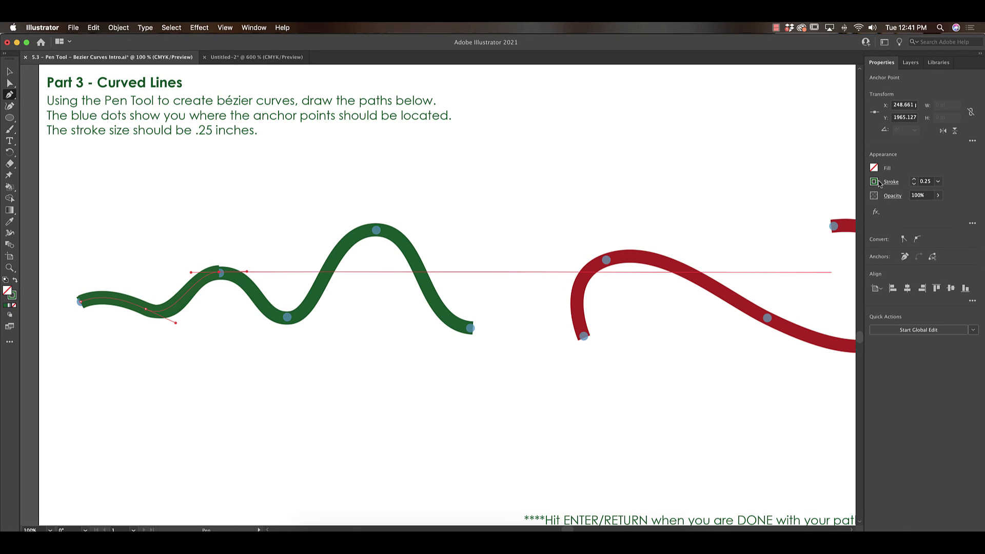
{"action": "left_click", "coordinate": [873, 181]}
{"action": "left_click", "coordinate": [815, 217]}
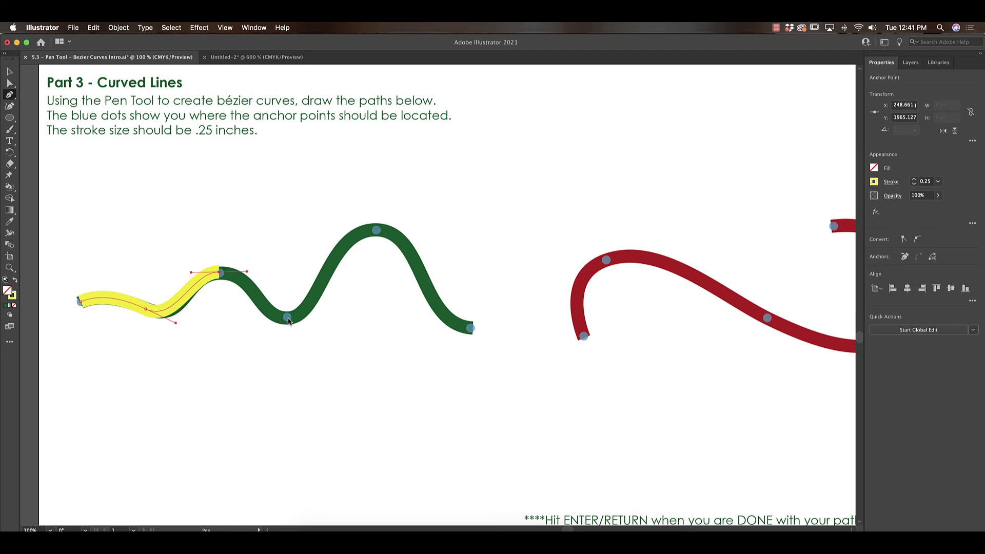
{"action": "mouse_move", "coordinate": [288, 319]}
{"action": "left_mouse_down"}
{"action": "mouse_move", "coordinate": [316, 320]}
{"action": "mouse_move", "coordinate": [324, 345]}
{"action": "mouse_move", "coordinate": [282, 379]}
{"action": "mouse_move", "coordinate": [259, 353]}
{"action": "mouse_move", "coordinate": [308, 320]}
{"action": "left_mouse_up"}
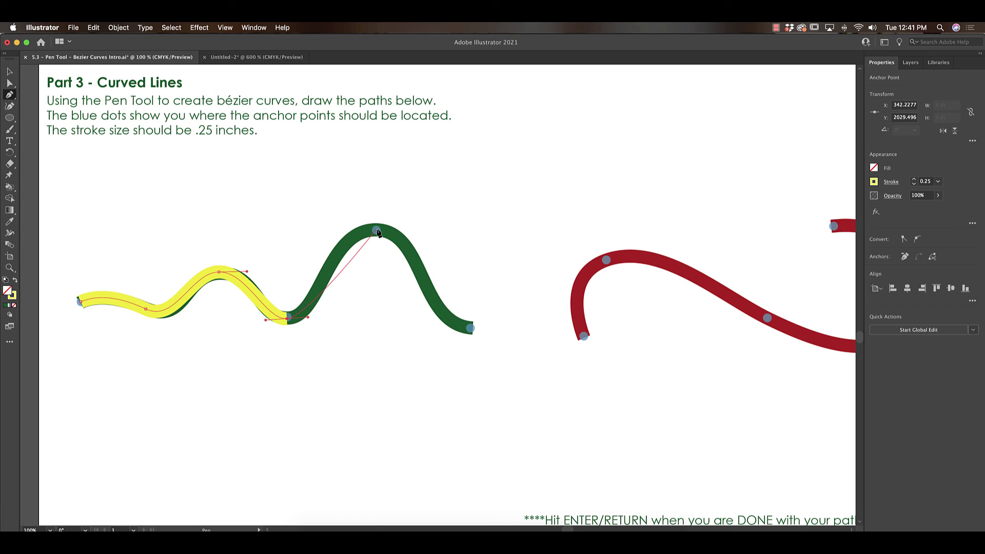
{"action": "left_click_drag", "start_coordinate": [377, 231], "coordinate": [422, 233]}
{"action": "left_click_drag", "start_coordinate": [471, 329], "coordinate": [522, 337]}
{"action": "key", "text": "Return"}
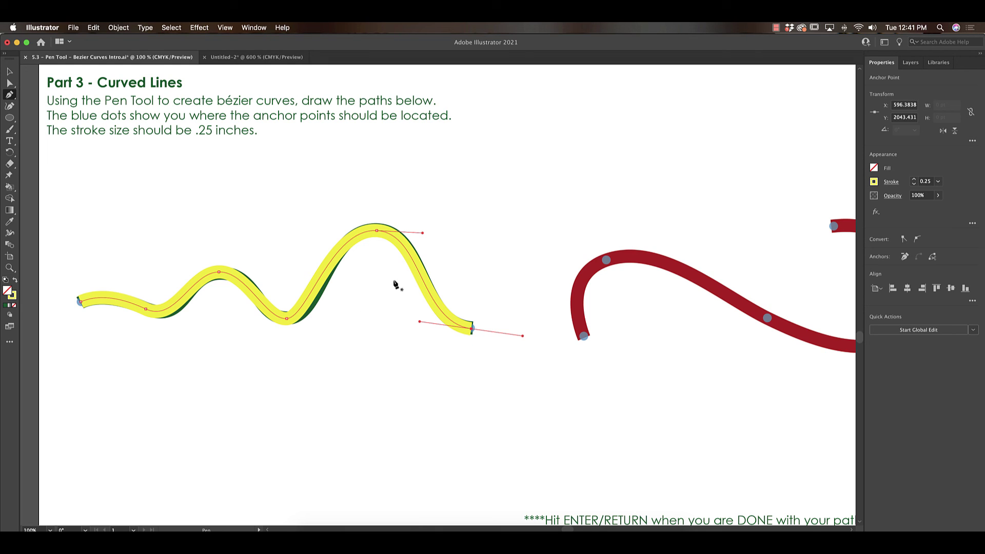
Step: Adjust the yellow path's trough, dip and peak handles with Direct Selection to match the guide
{"action": "left_click", "coordinate": [10, 83]}
{"action": "left_click", "coordinate": [287, 319]}
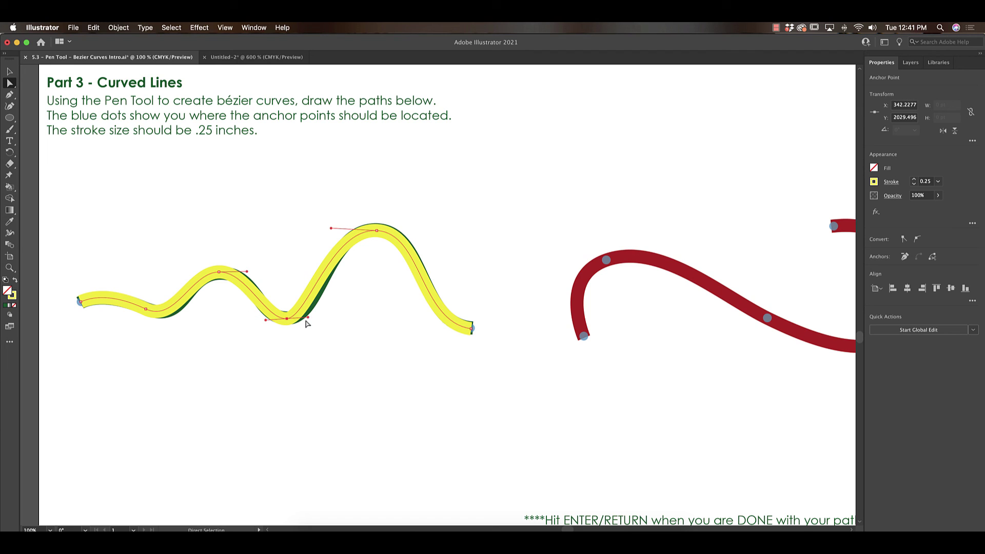
{"action": "left_click_drag", "start_coordinate": [308, 319], "coordinate": [259, 319]}
{"action": "left_click_drag", "start_coordinate": [247, 271], "coordinate": [251, 270]}
{"action": "left_click", "coordinate": [145, 309]}
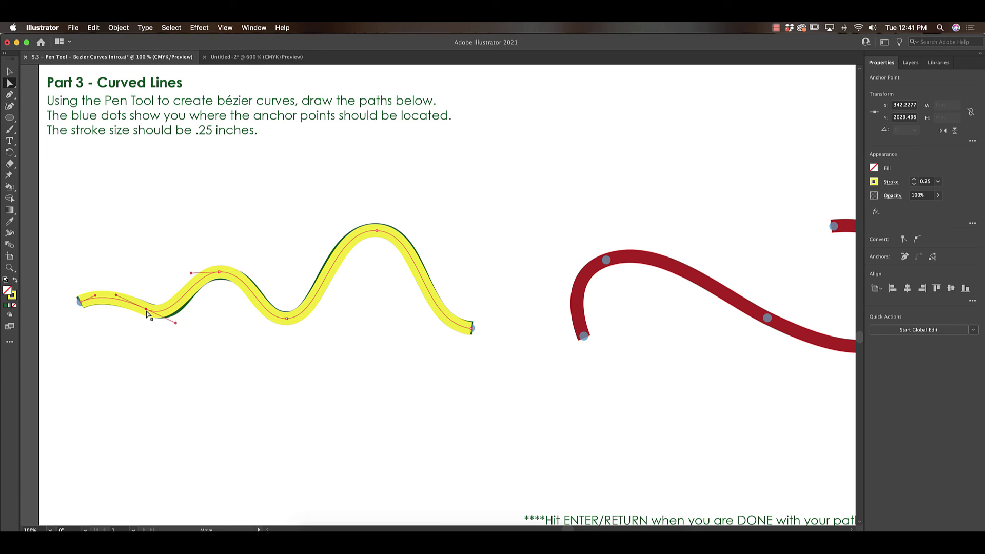
{"action": "left_click_drag", "start_coordinate": [176, 326], "coordinate": [184, 327]}
{"action": "left_click_drag", "start_coordinate": [191, 273], "coordinate": [187, 273]}
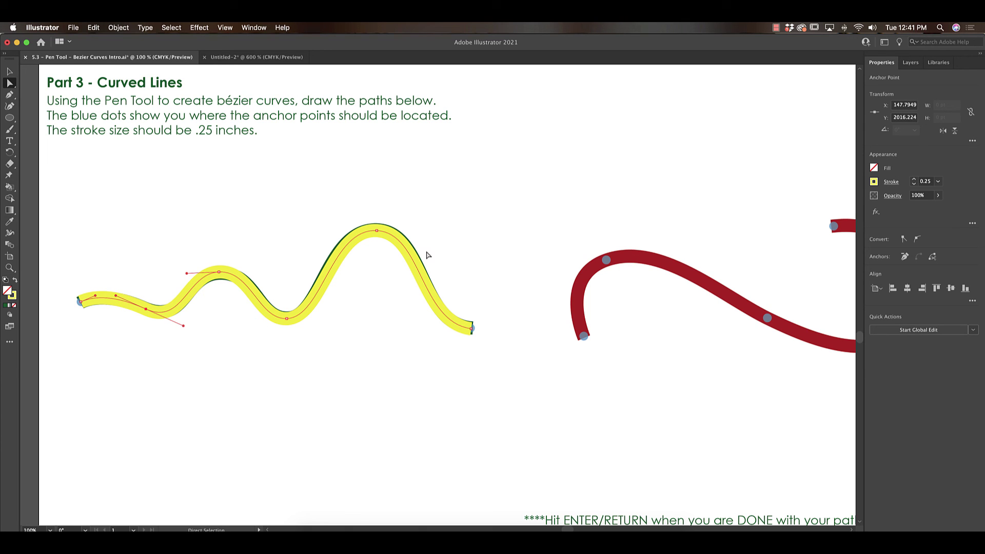
Step: Move the yellow path below the green guide curve and pan toward Part 4
{"action": "key", "text": "v"}
{"action": "left_click_drag", "start_coordinate": [378, 238], "coordinate": [380, 355]}
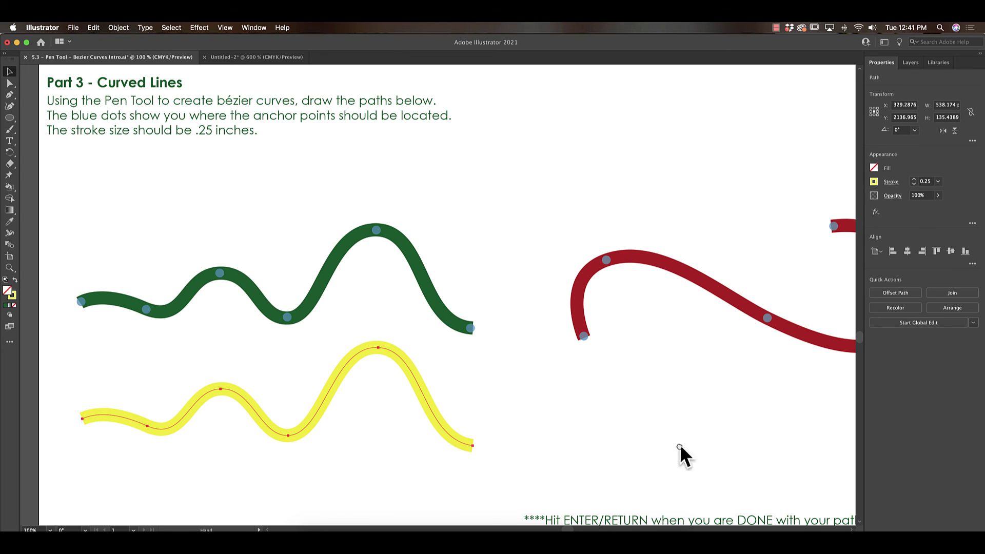
{"action": "left_click_drag", "start_coordinate": [677, 455], "coordinate": [644, 227]}
Step: Zoom out and scroll down to the grey gingerbread outline in Part 4 – Putting it together
{"action": "key", "text": "super+minus"}
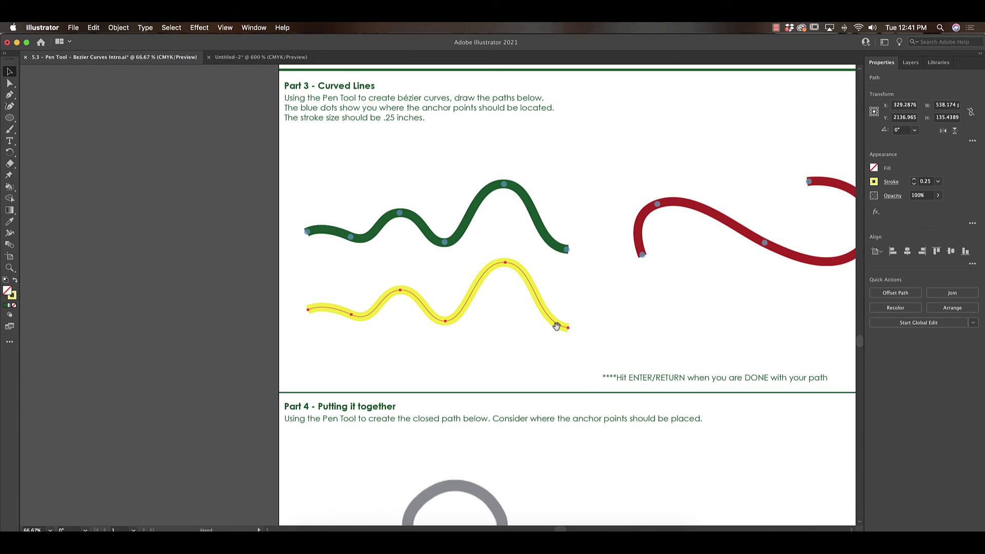
{"action": "scroll", "coordinate": [468, 159], "scroll_direction": "down", "scroll_amount": 5}
{"action": "scroll", "coordinate": [468, 159], "scroll_direction": "right", "scroll_amount": 2}
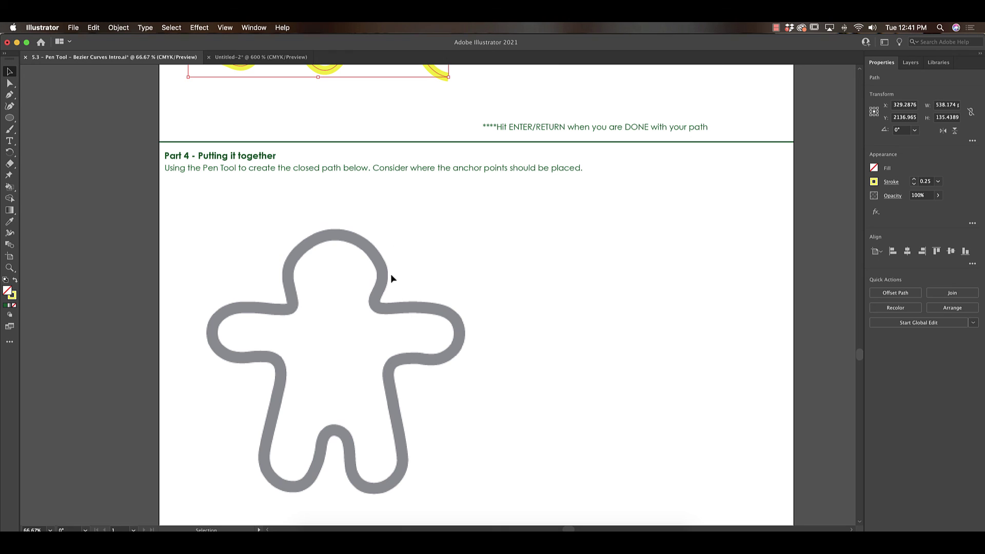